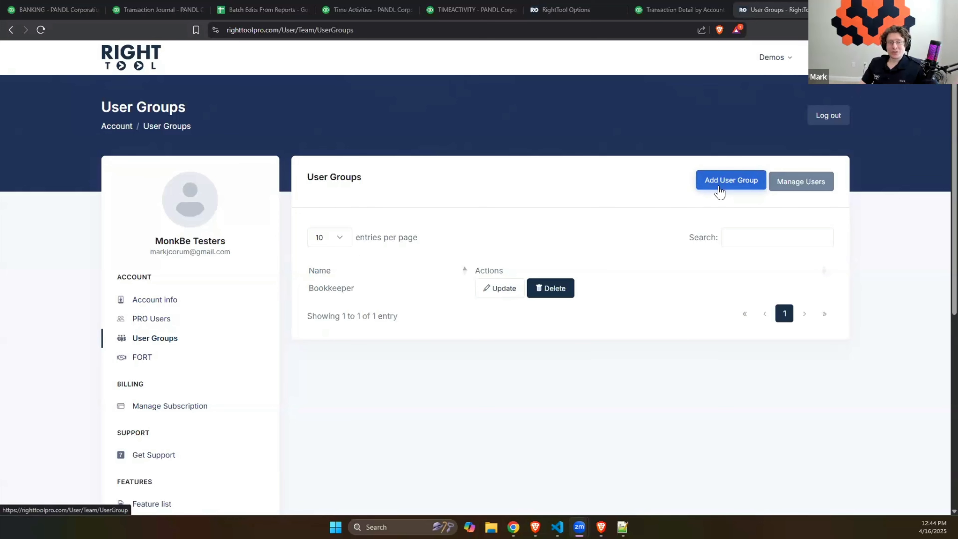
- Start a new user group and review its Reconcile PRO, Batch PRO and Accountant PRO settings
click(718, 192)
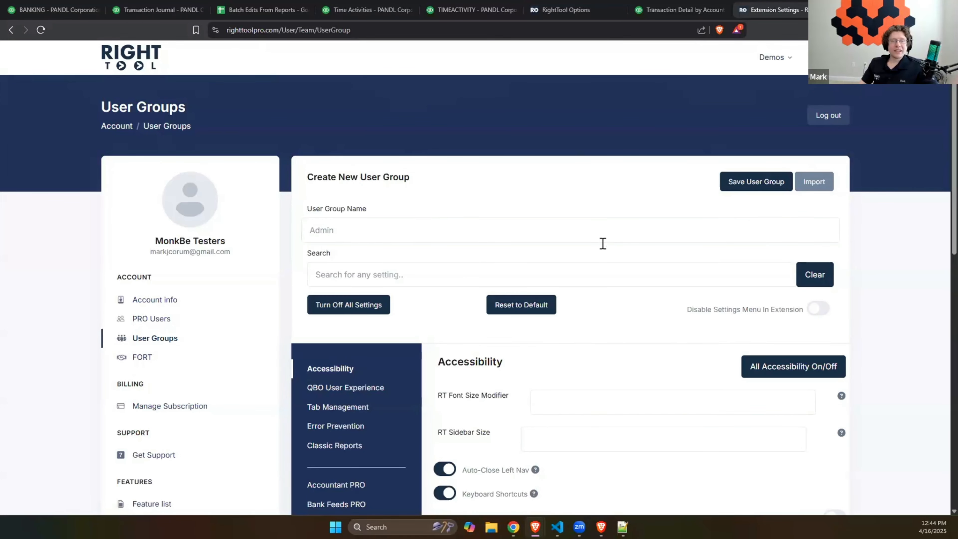
scroll(543, 217, down, 2)
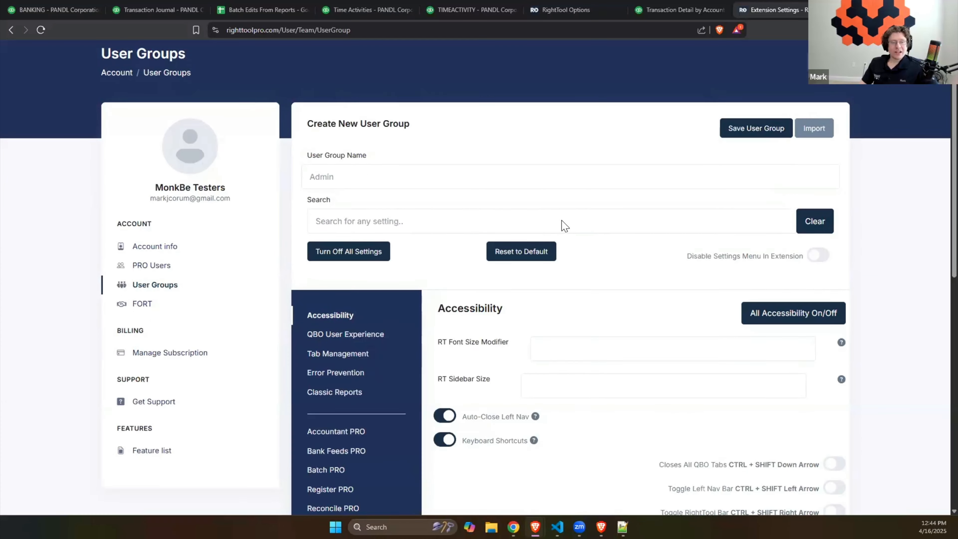
scroll(404, 264, down, 2)
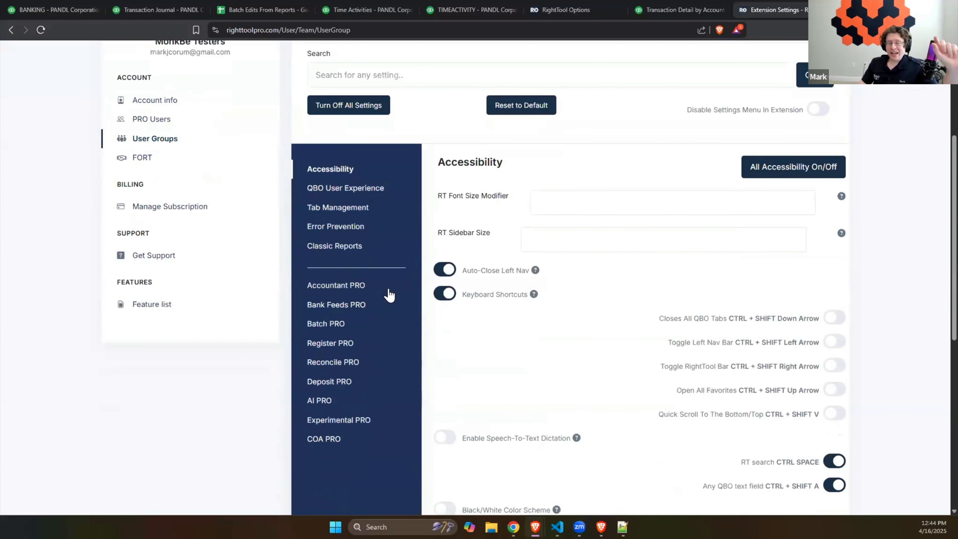
scroll(356, 305, down, 1)
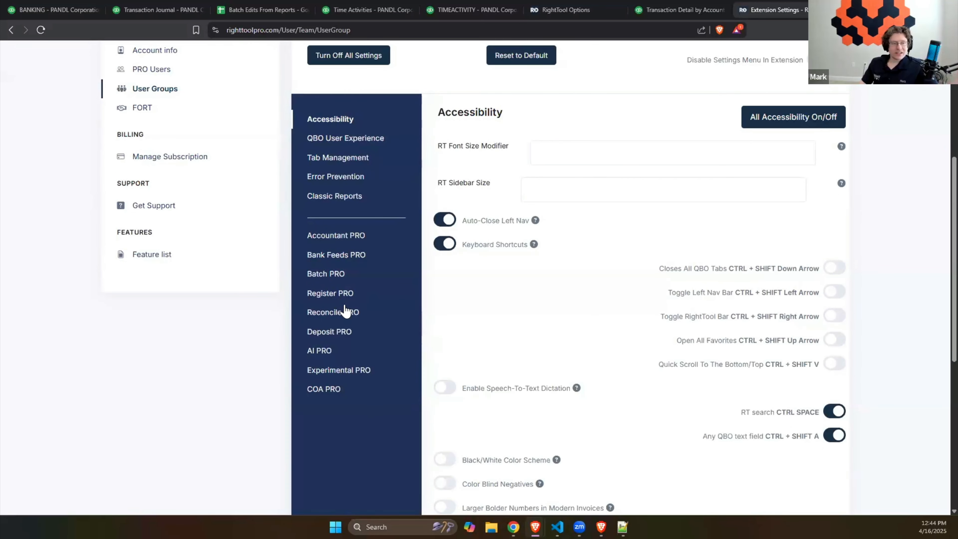
click(341, 311)
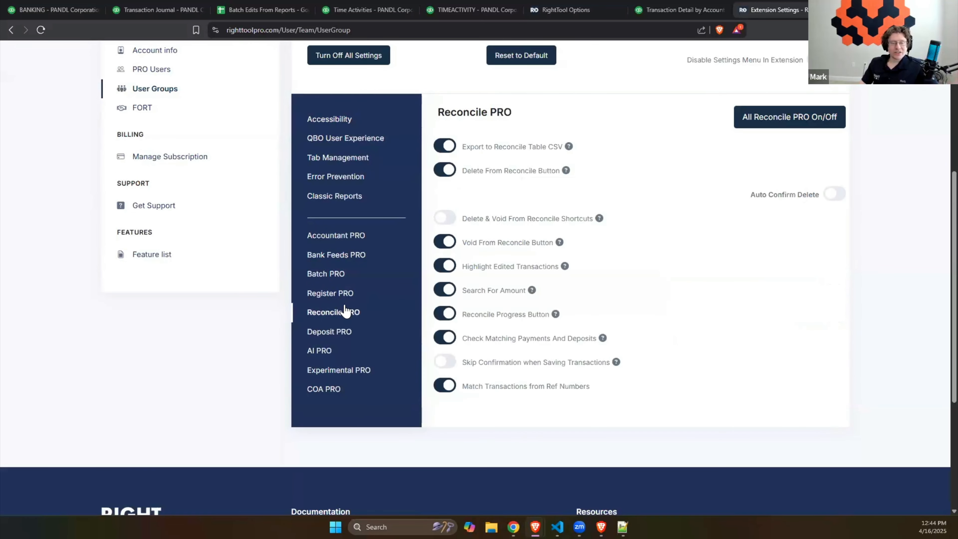
click(342, 269)
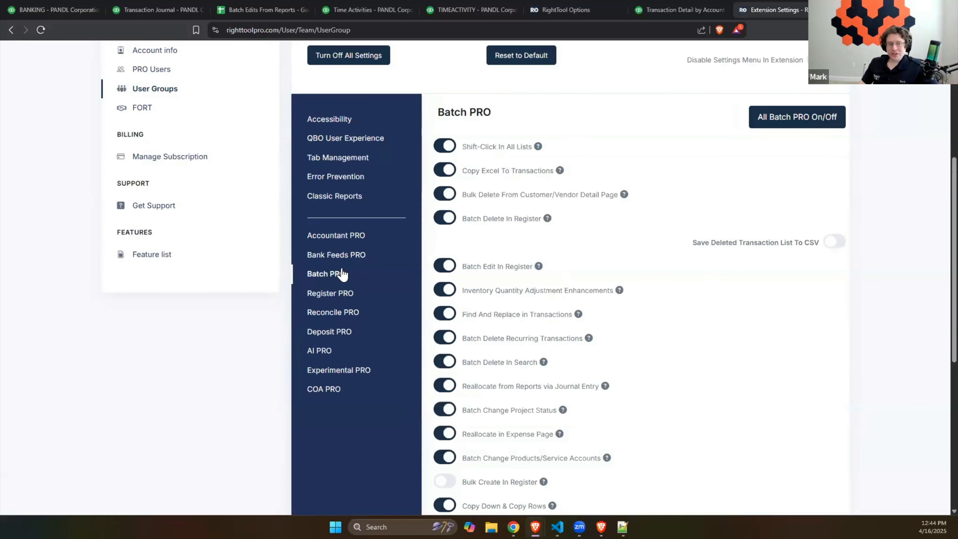
click(354, 237)
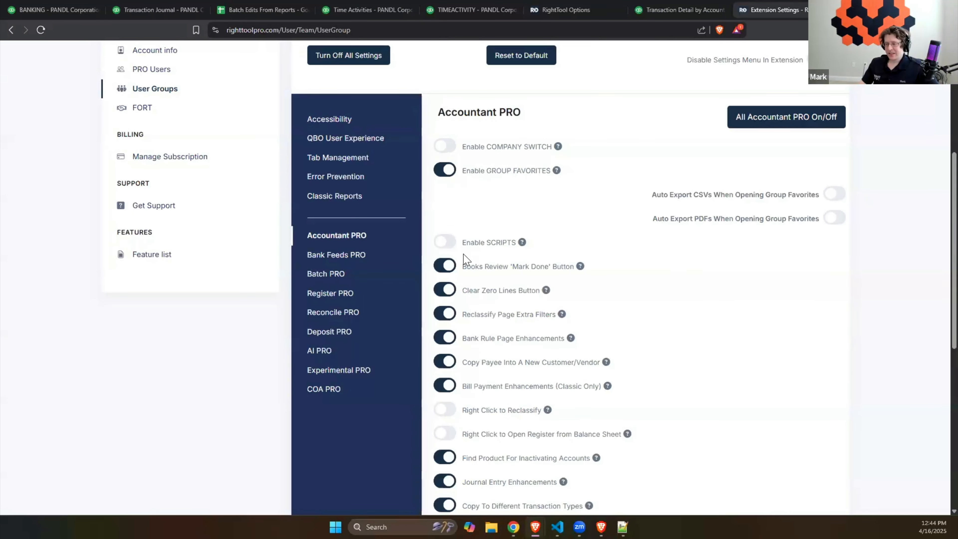
scroll(466, 260, up, 3)
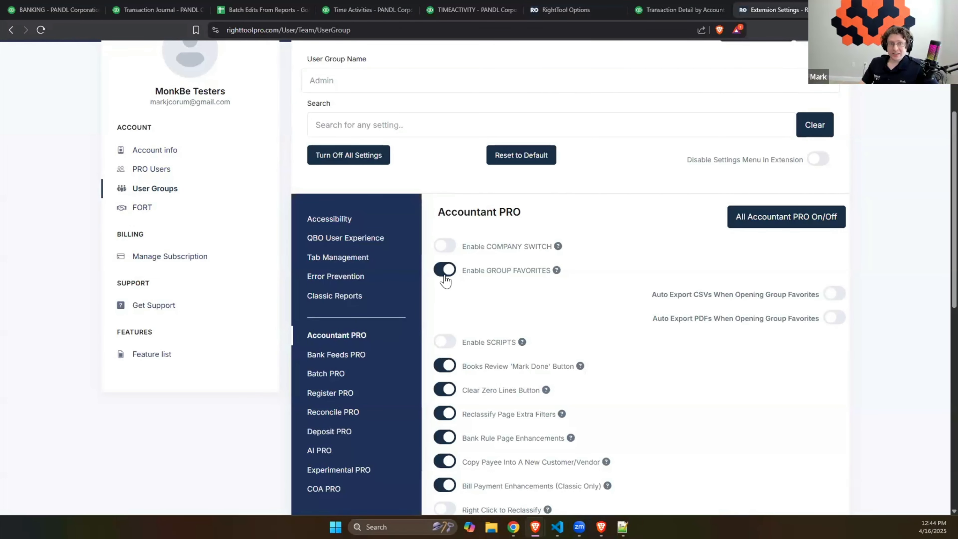
scroll(445, 281, up, 3)
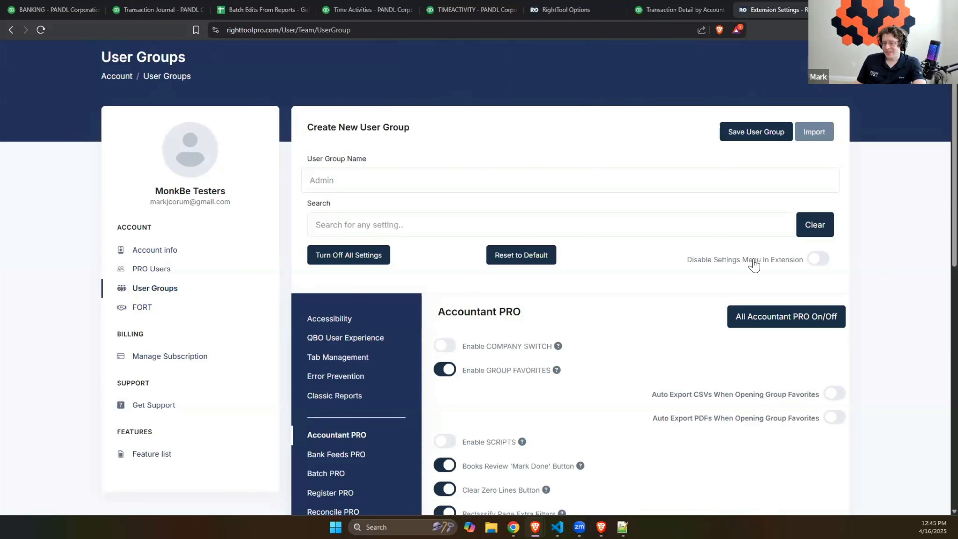
- Turn on Disable Settings Menu In Extension for the new user group
click(817, 261)
click(817, 260)
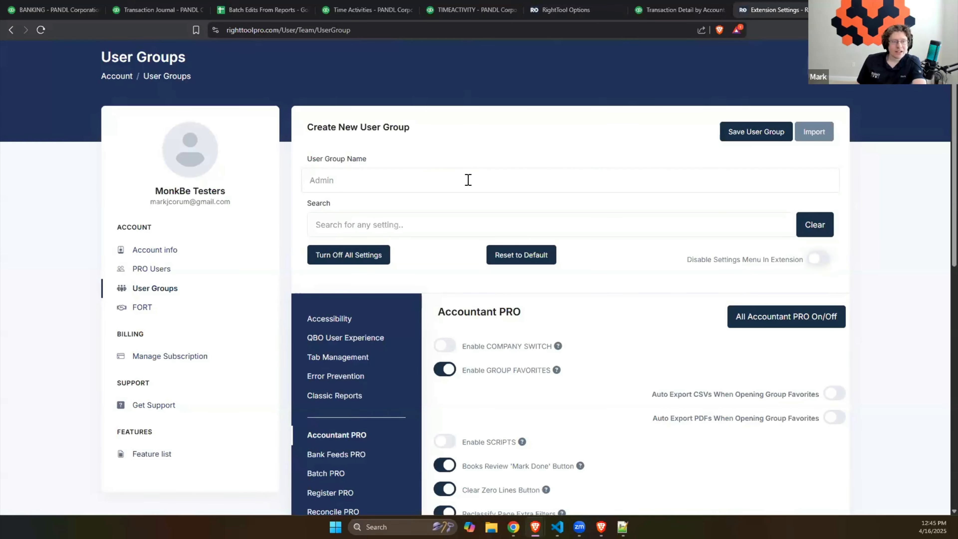
click(465, 179)
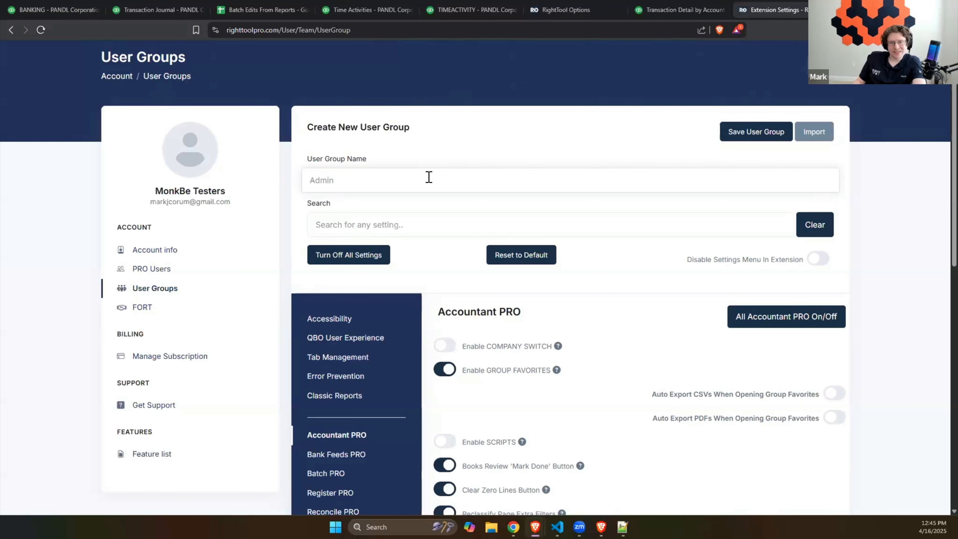
click(811, 261)
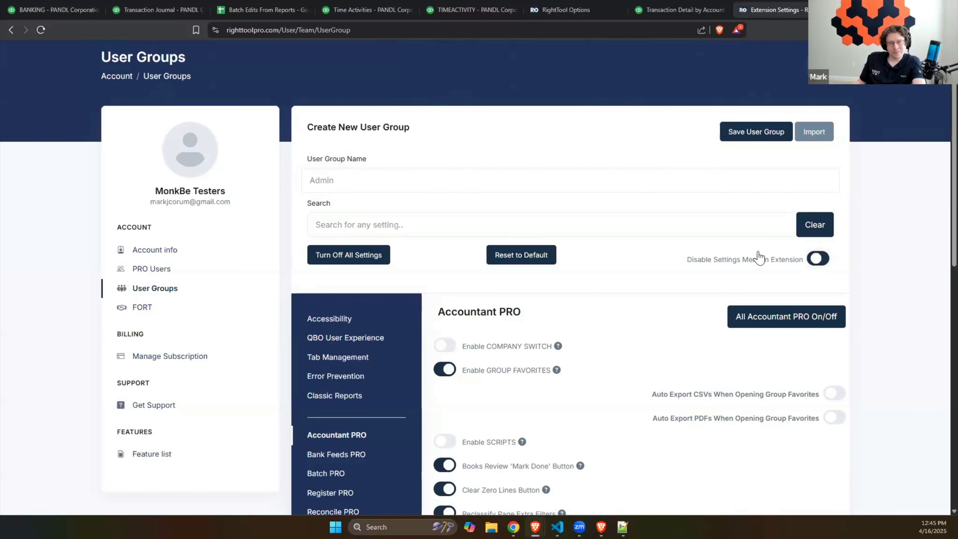
- Name the user group "Non-Deleting Team Member" and save it without updating associated users' settings
click(525, 186)
text(Non-)
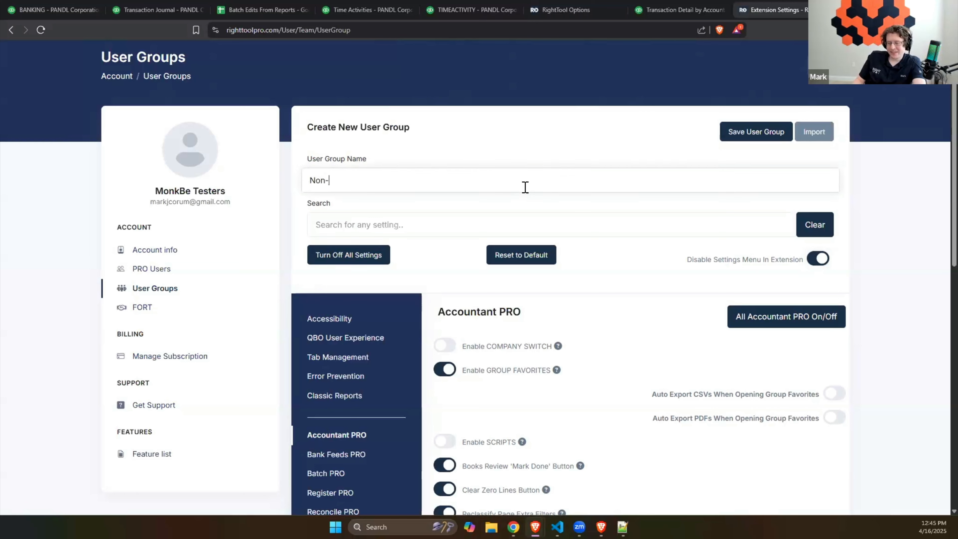
text(Deleting )
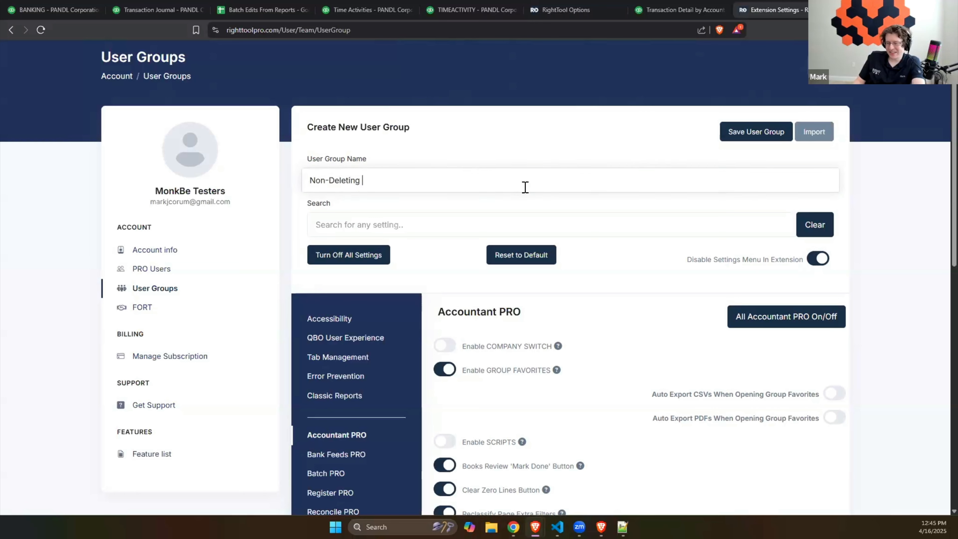
text(Team Member)
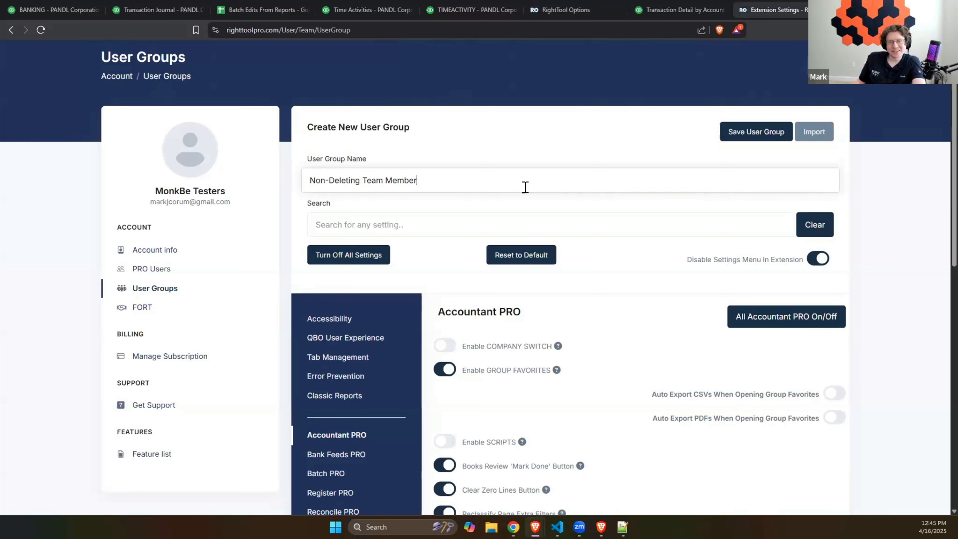
click(728, 133)
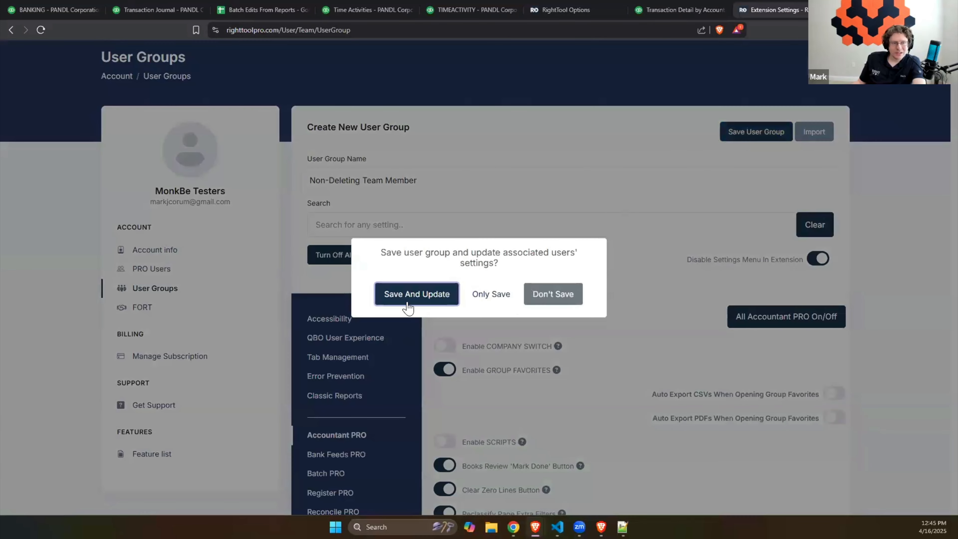
click(476, 294)
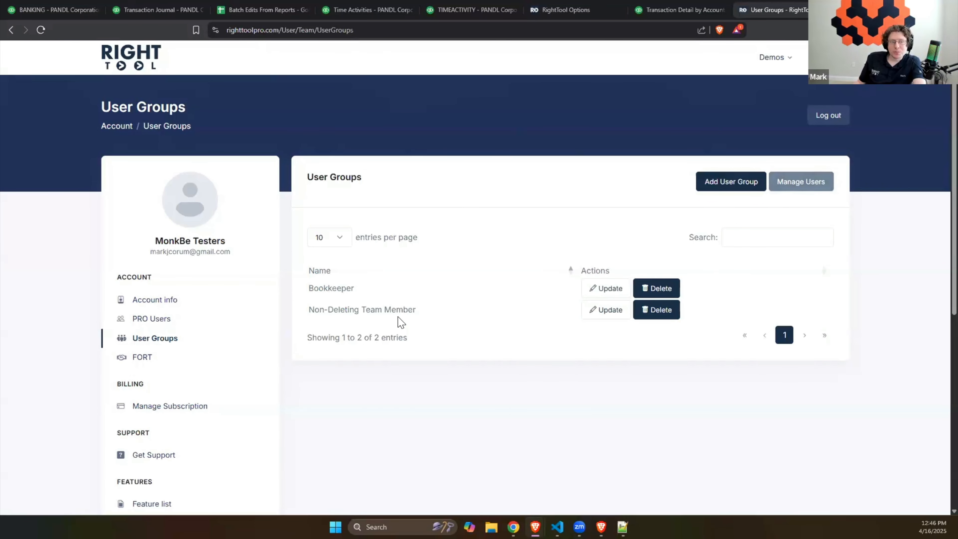
- Assign the listed team user to the Non-Deleting Team Member group and save the assignment
click(819, 182)
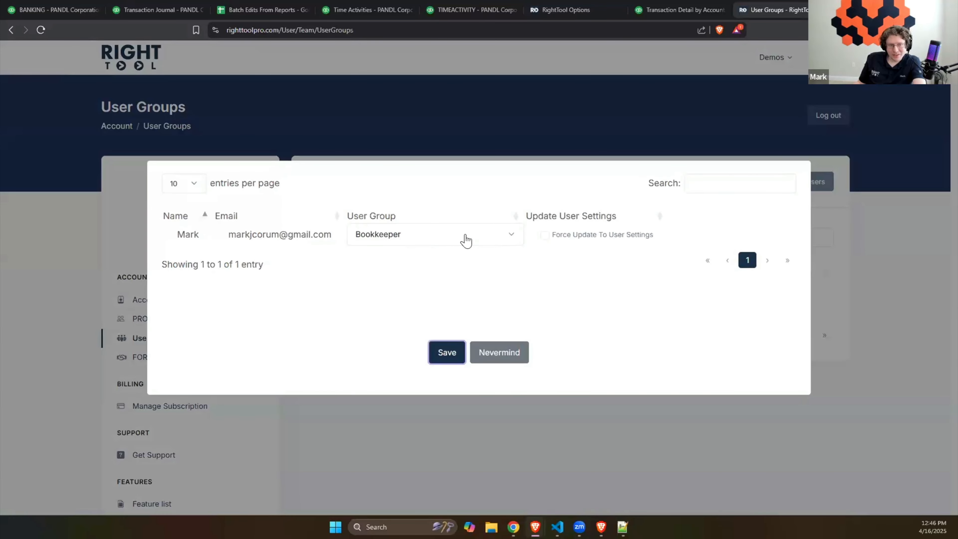
click(467, 239)
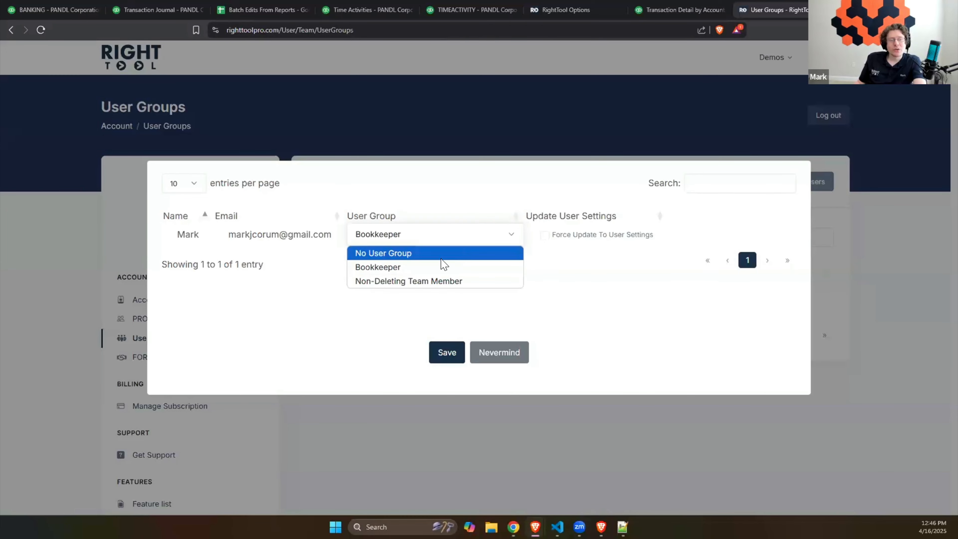
click(581, 296)
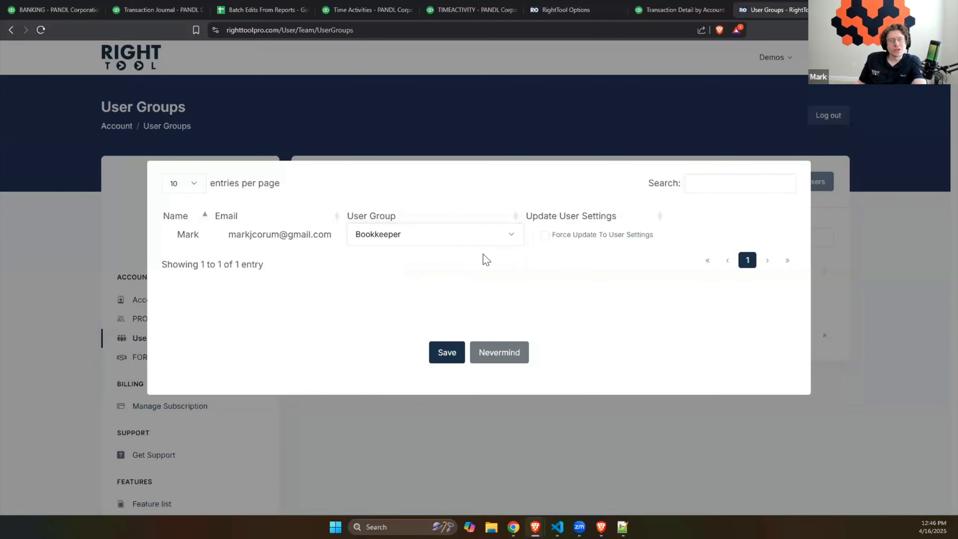
click(455, 237)
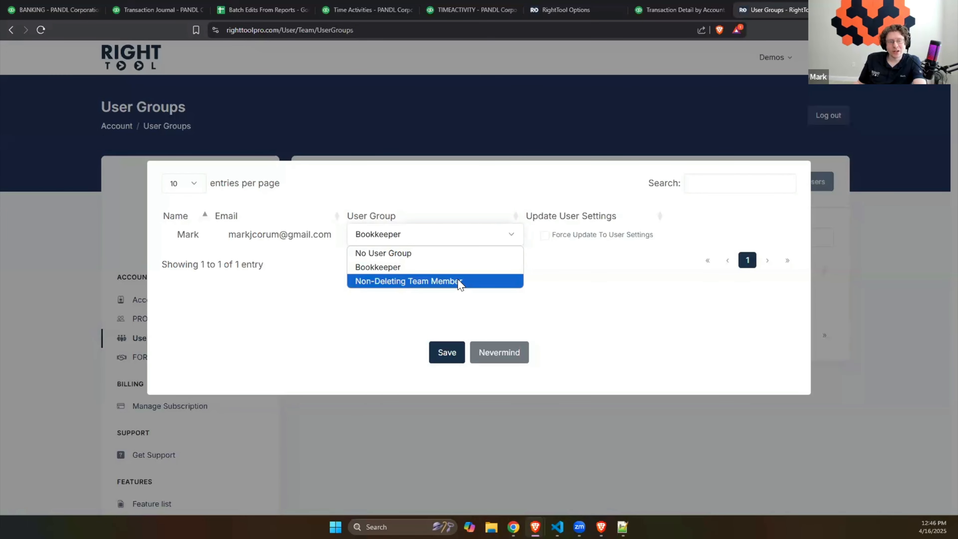
click(459, 283)
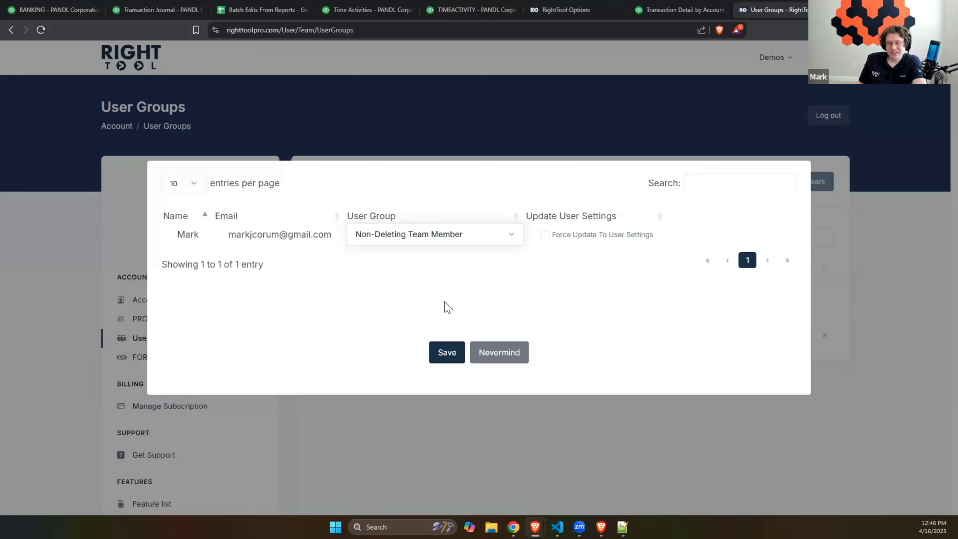
click(451, 358)
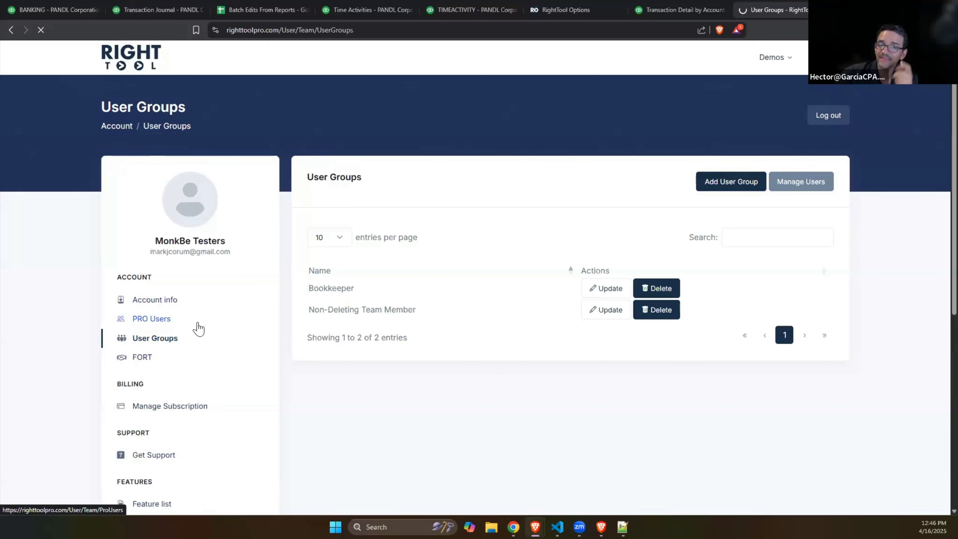
- Check which user groups can be chosen when adding a PRO member, and leave the form without adding anyone
click(198, 327)
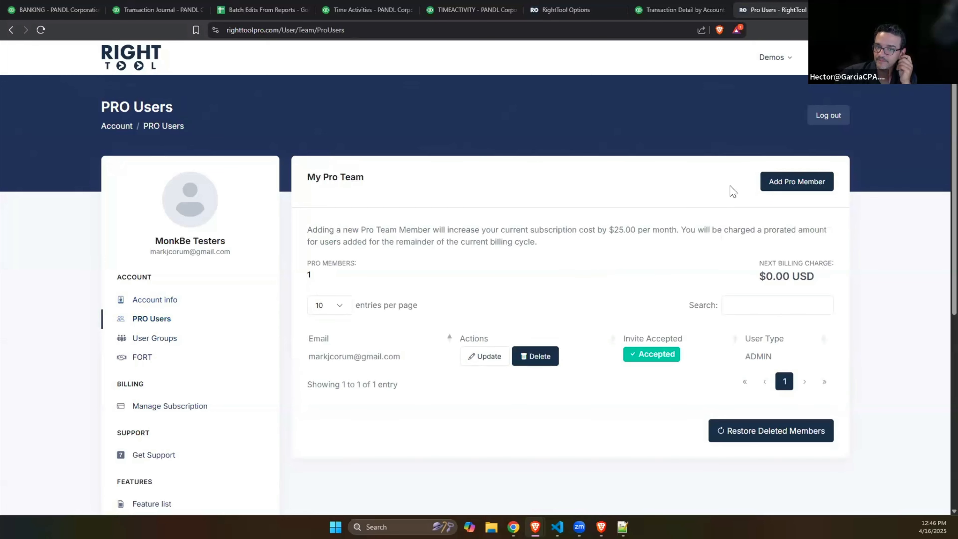
click(792, 190)
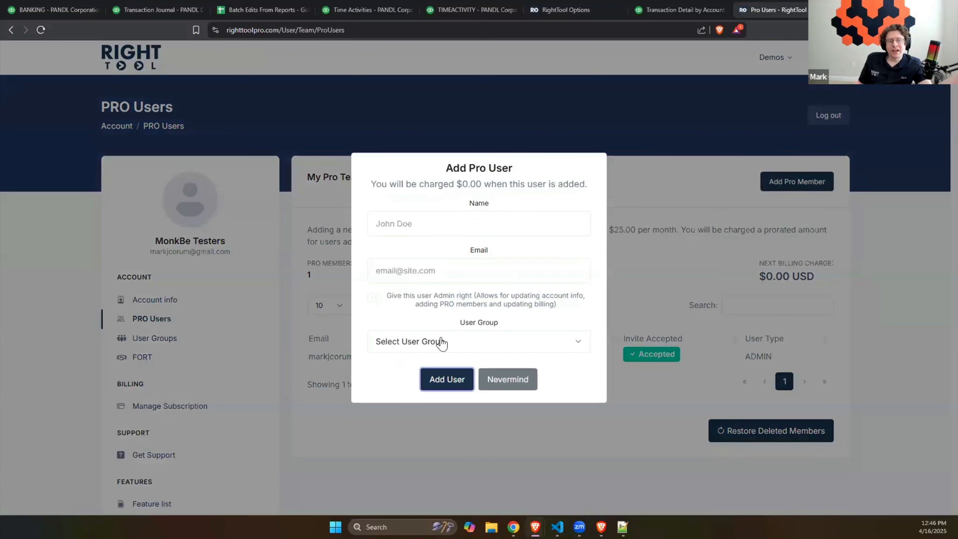
click(455, 341)
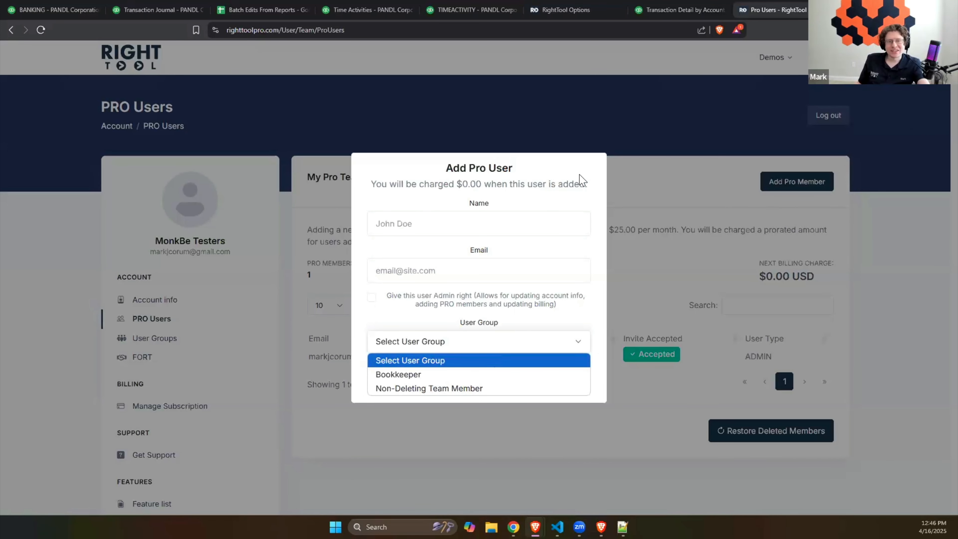
click(653, 184)
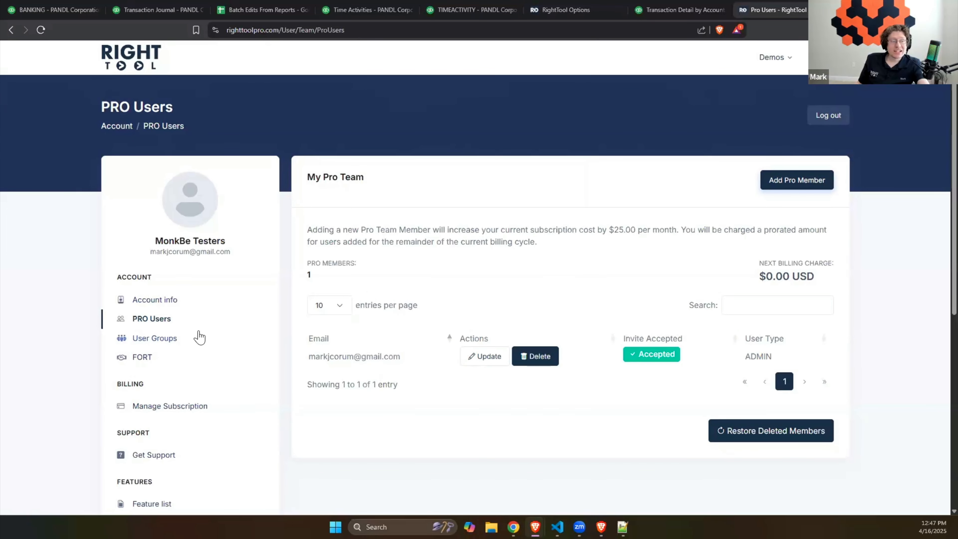
- Open the Non-Deleting Team Member group for updating and switch Disable Settings Menu In Extension off and back on
click(167, 339)
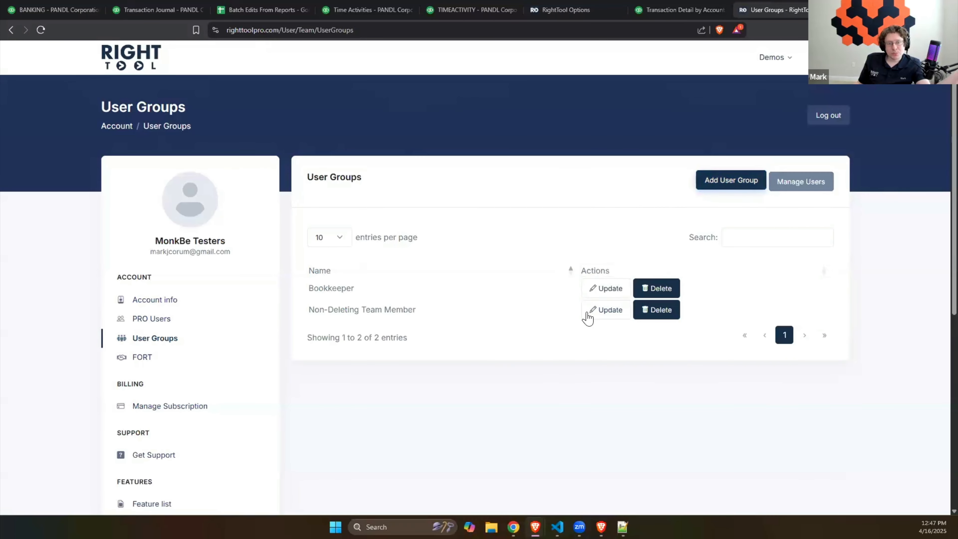
click(618, 313)
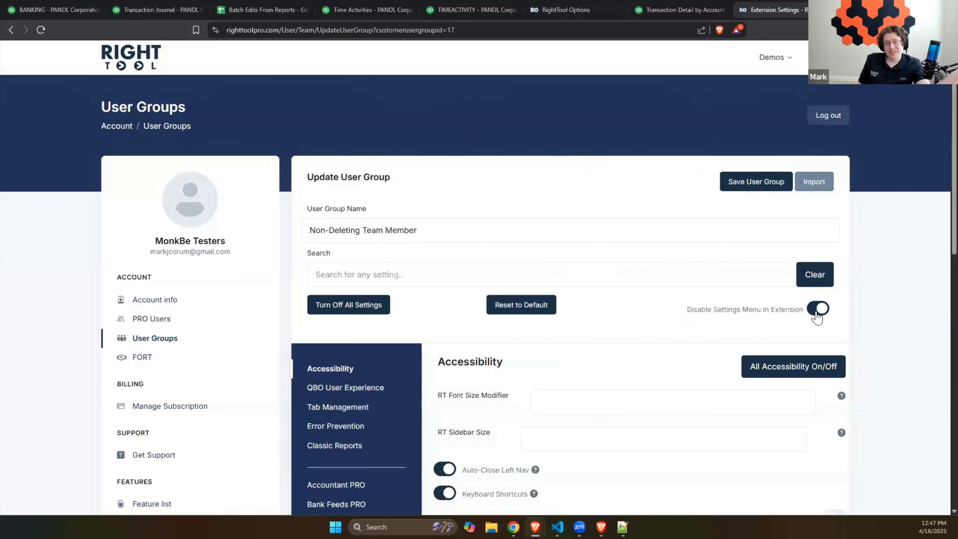
click(816, 313)
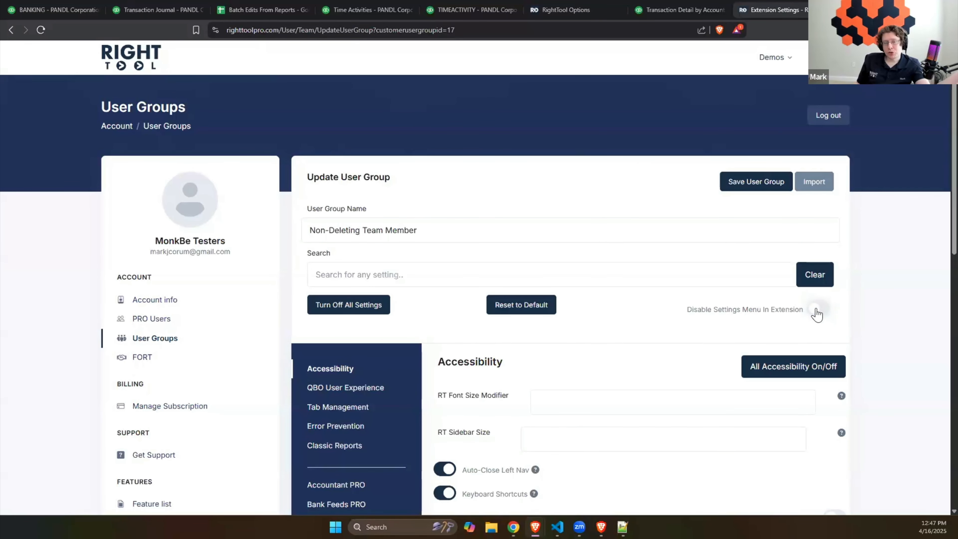
click(816, 312)
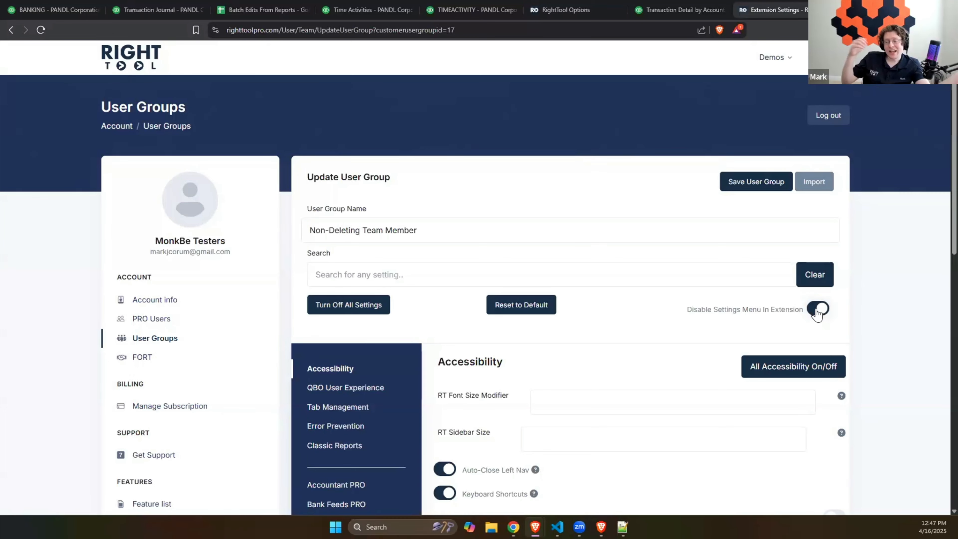